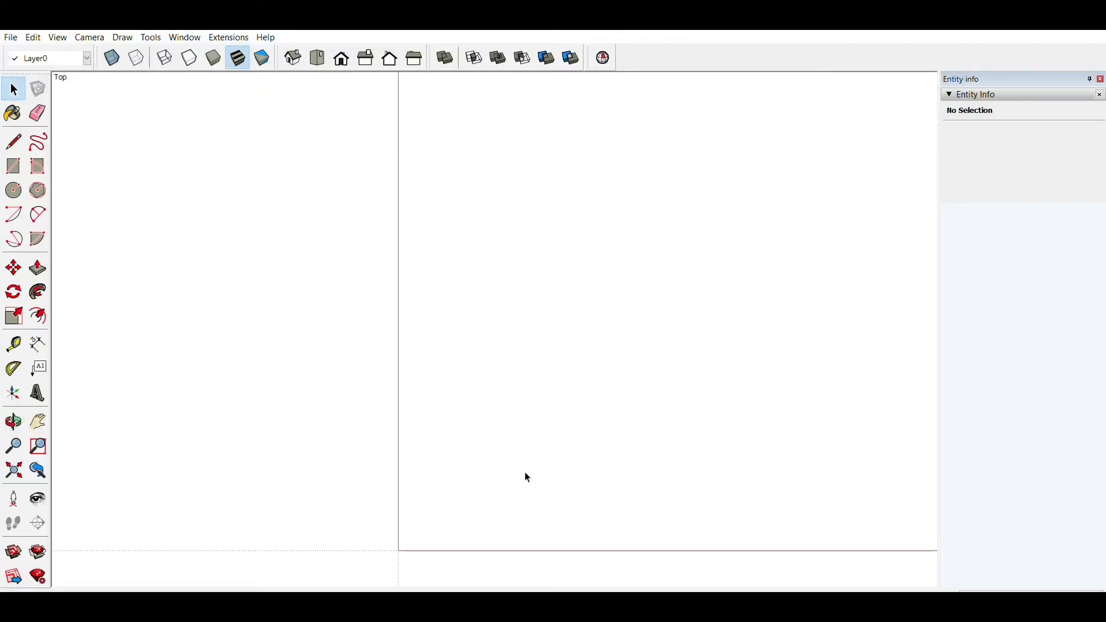
Step: Draw a connected line path: vertical stem, horizontal edge to the right, then a peak apex and left slant
{"action": "left_click", "coordinate": [14, 140]}
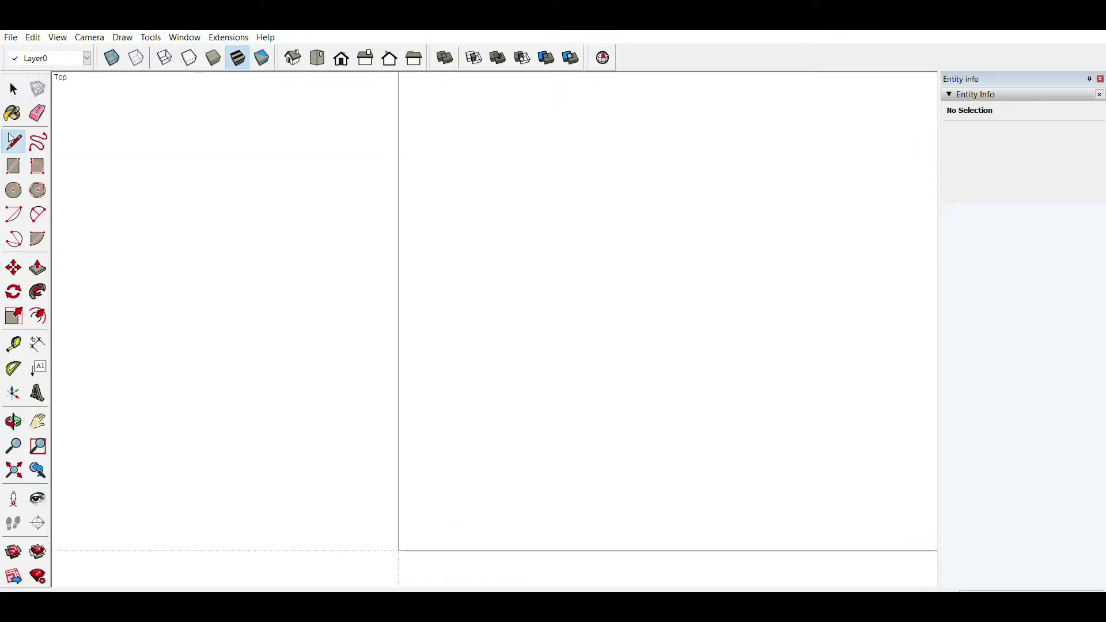
{"action": "left_click", "coordinate": [432, 518]}
{"action": "left_click", "coordinate": [431, 283]}
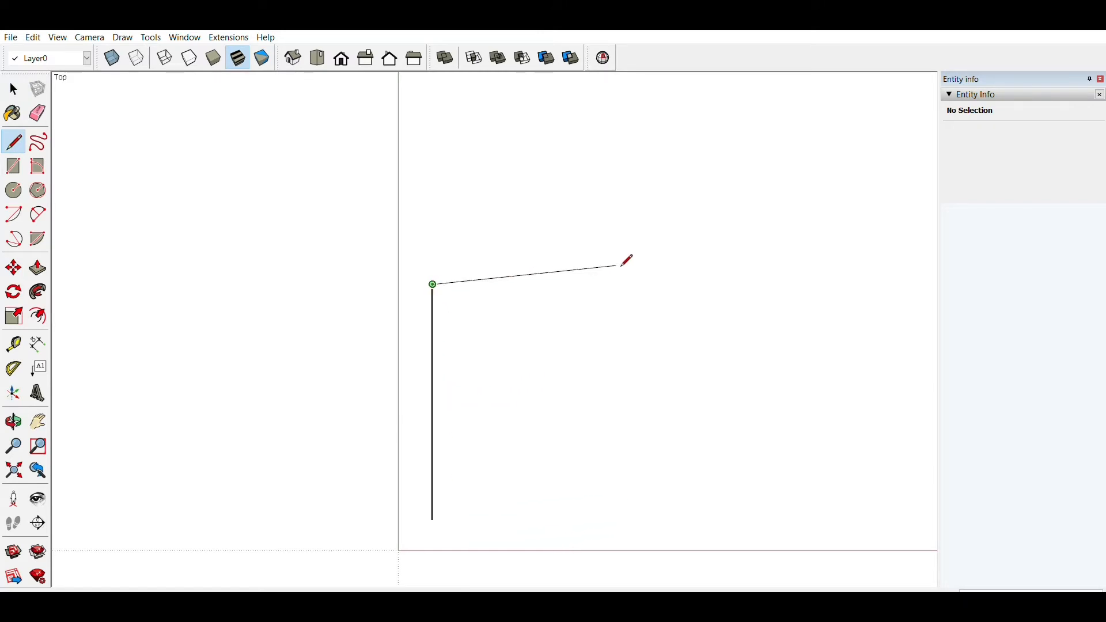
{"action": "left_click", "coordinate": [648, 283]}
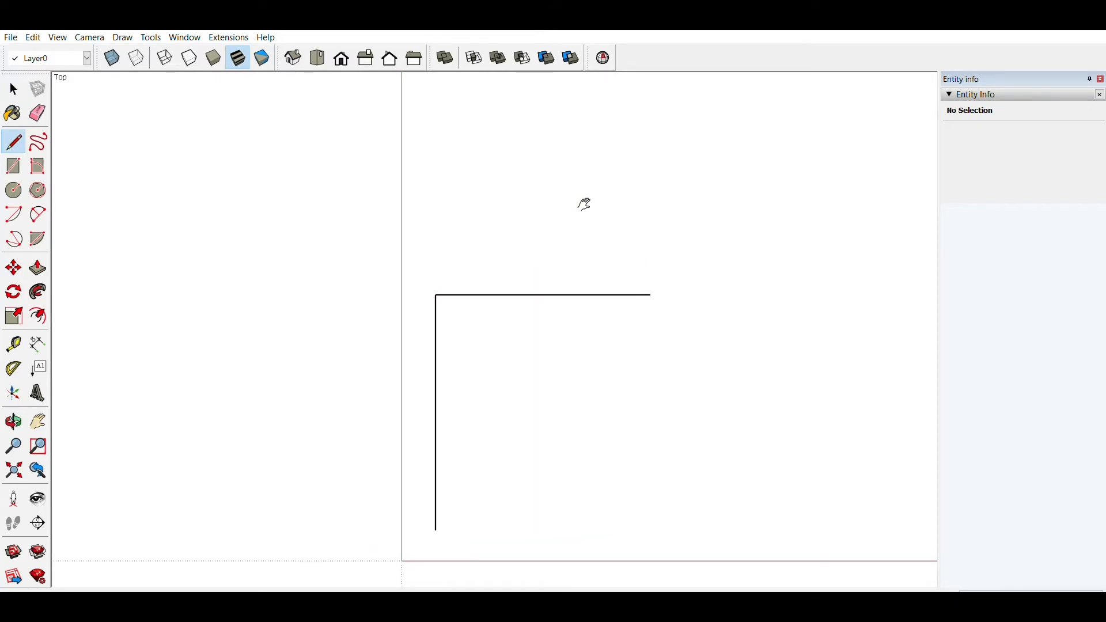
{"action": "middle_click_drag", "start_coordinate": [536, 82], "coordinate": [582, 205], "text": "shift"}
{"action": "left_click", "coordinate": [548, 207]}
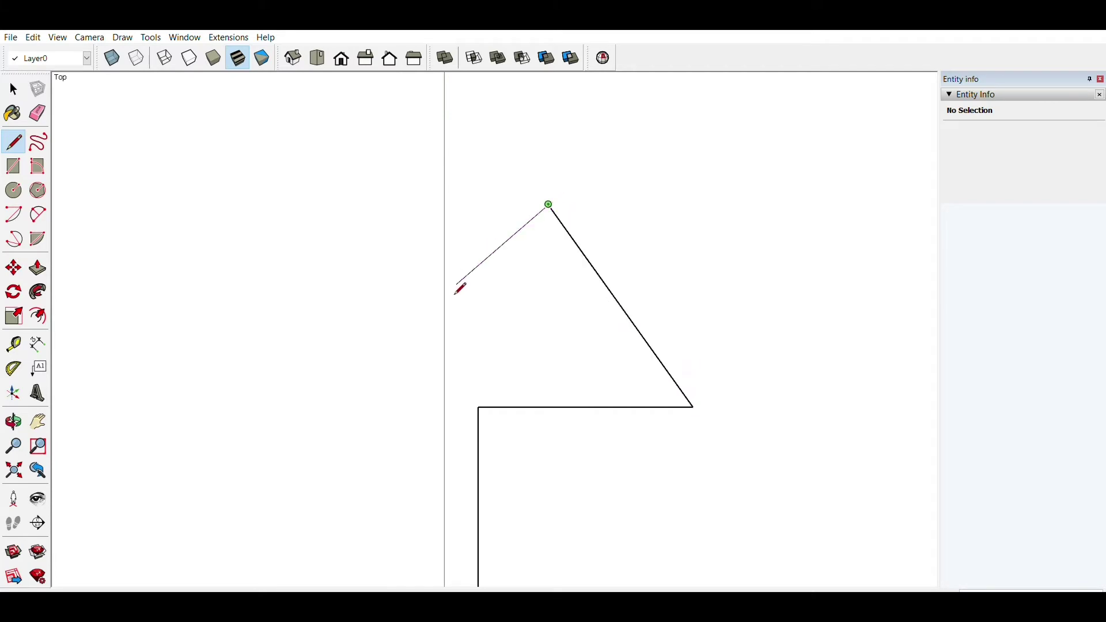
{"action": "left_click", "coordinate": [384, 405]}
{"action": "key", "text": "space"}
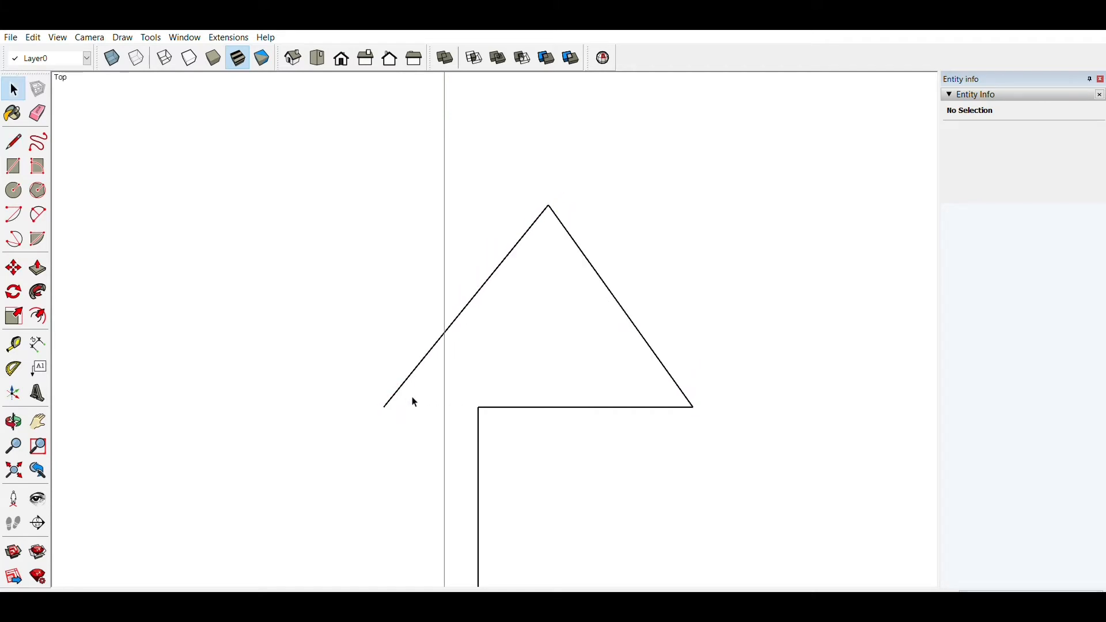
Step: Orbit to recentre the line drawing in the view
{"action": "key", "text": "o"}
{"action": "left_click_drag", "start_coordinate": [484, 461], "coordinate": [440, 382]}
{"action": "key", "text": "space"}
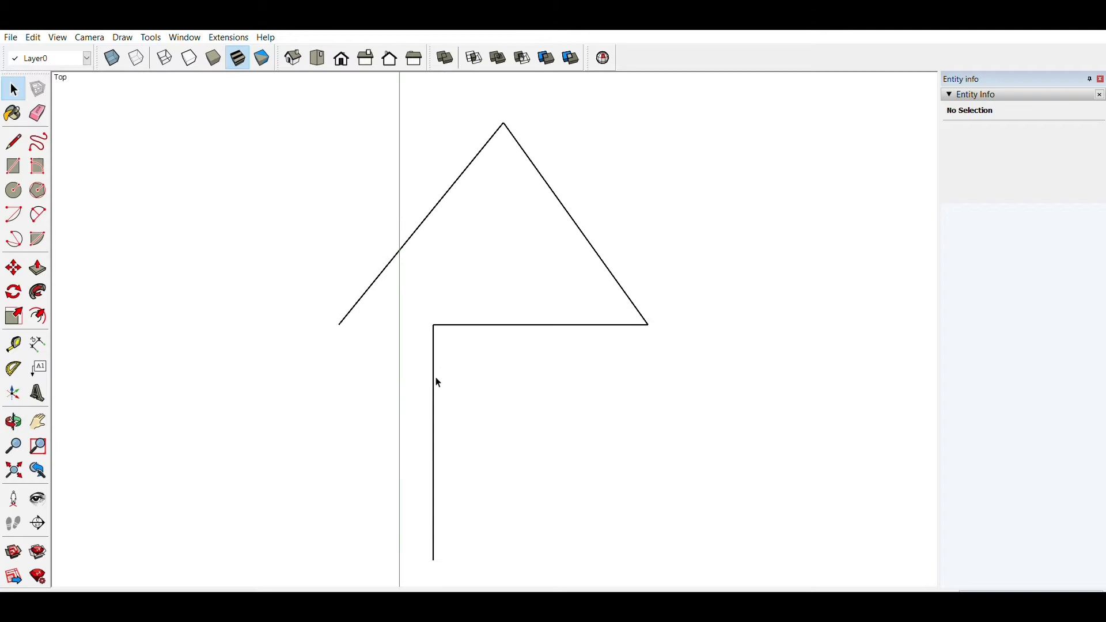
{"action": "left_click", "coordinate": [38, 212]}
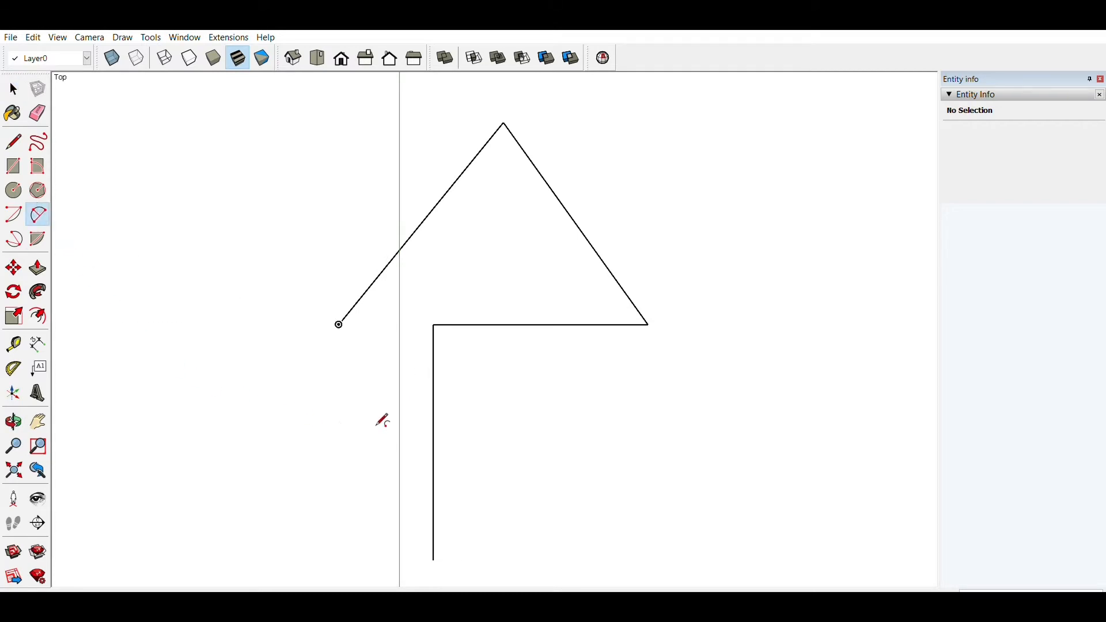
{"action": "left_click", "coordinate": [434, 420]}
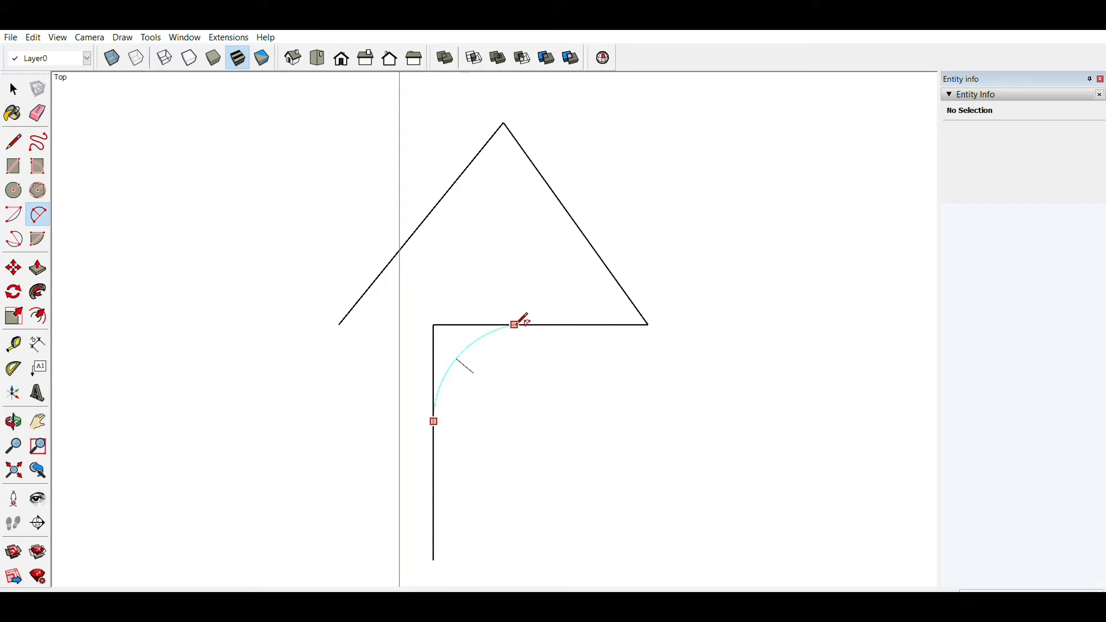
{"action": "left_click", "coordinate": [522, 322]}
{"action": "scroll", "coordinate": [456, 376], "scroll_direction": "up", "scroll_amount": 2}
{"action": "scroll", "coordinate": [456, 375], "scroll_direction": "up", "scroll_amount": 1}
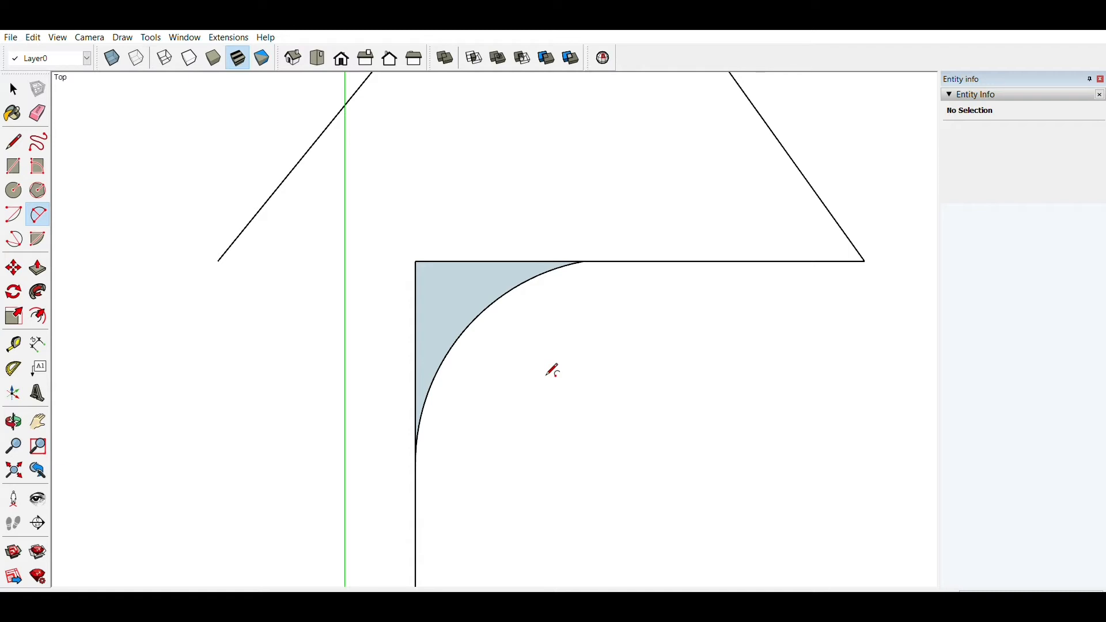
{"action": "key", "text": "ctrl+z"}
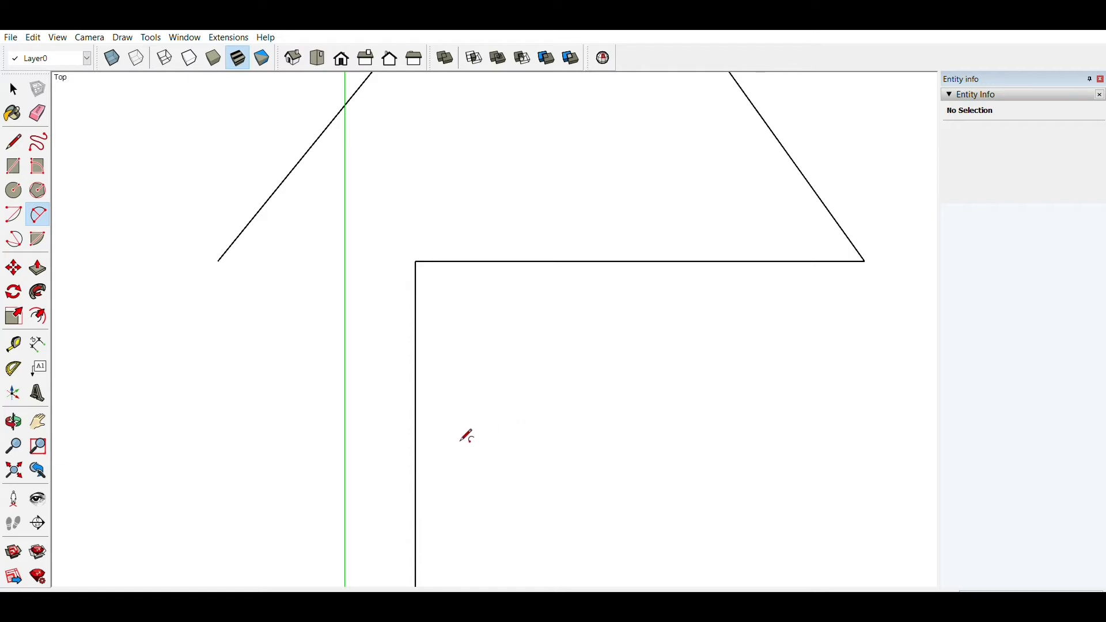
Step: Fillet the stem-to-edge corner with a wide 2-point arc, trimming the square corner away
{"action": "left_click", "coordinate": [415, 468]}
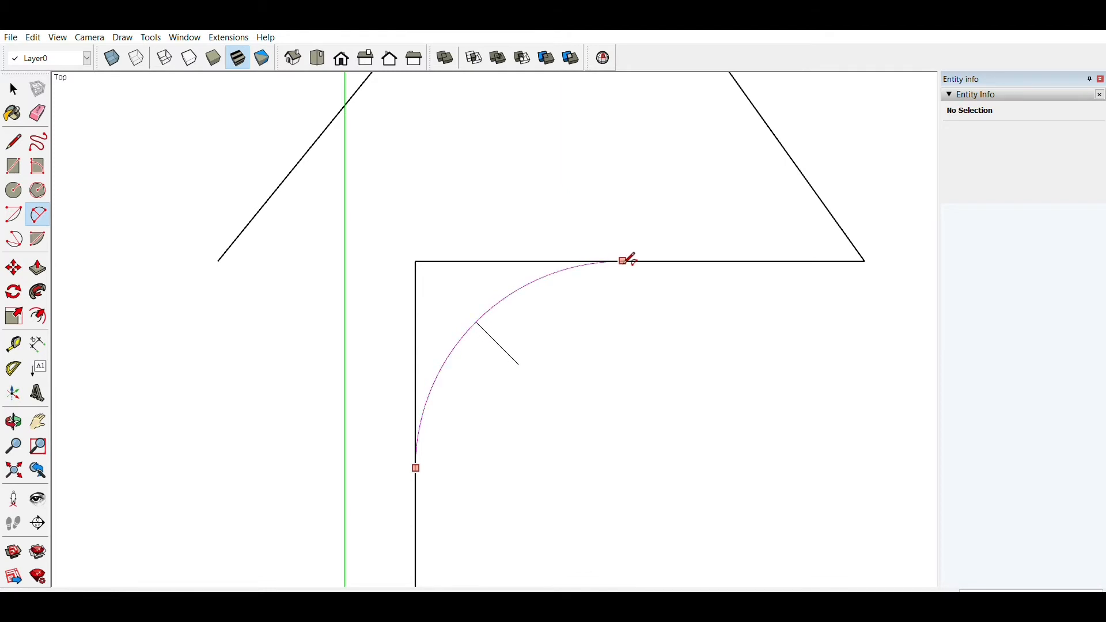
{"action": "double_click", "coordinate": [628, 259]}
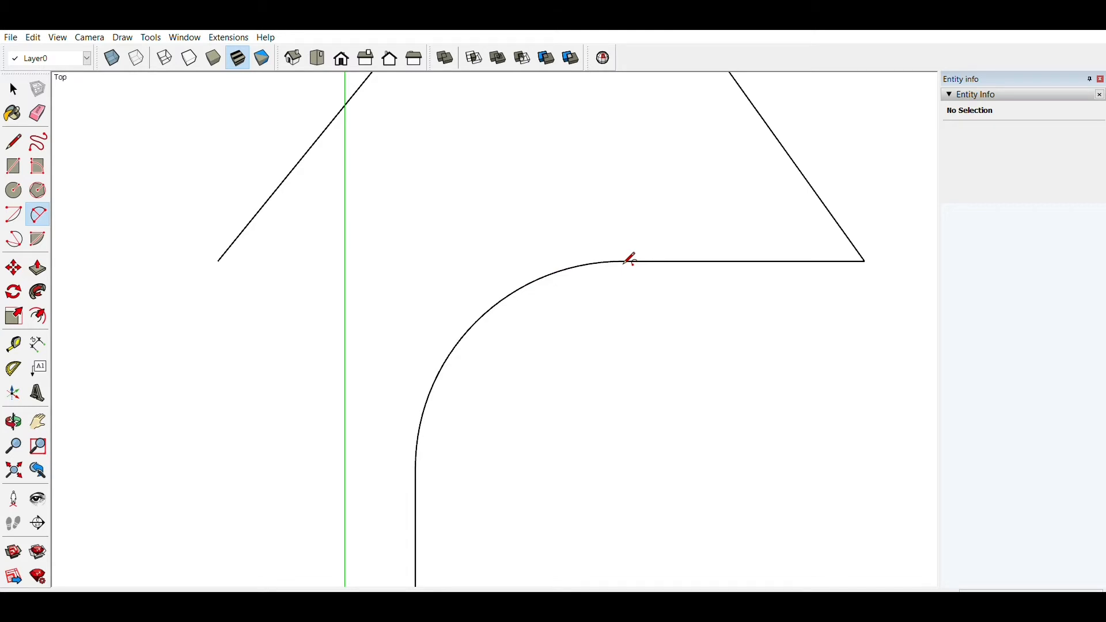
{"action": "scroll", "coordinate": [628, 260], "scroll_direction": "down", "scroll_amount": 2}
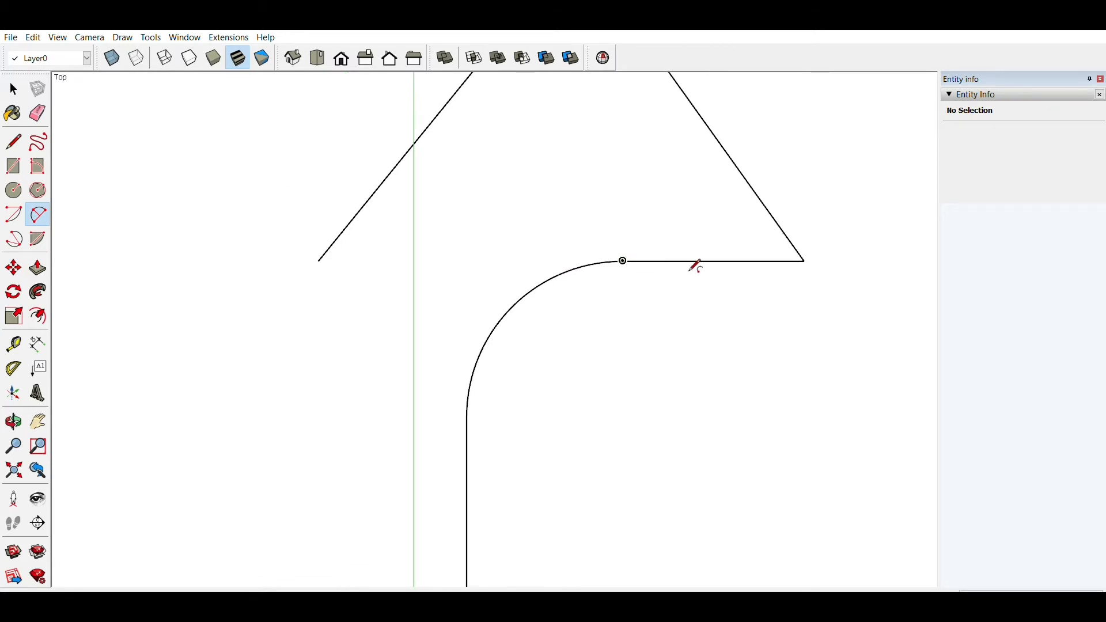
{"action": "scroll", "coordinate": [695, 266], "scroll_direction": "down", "scroll_amount": 1}
Step: Fillet the corner between the horizontal edge and the right slanted edge with a small arc
{"action": "left_click", "coordinate": [606, 356]}
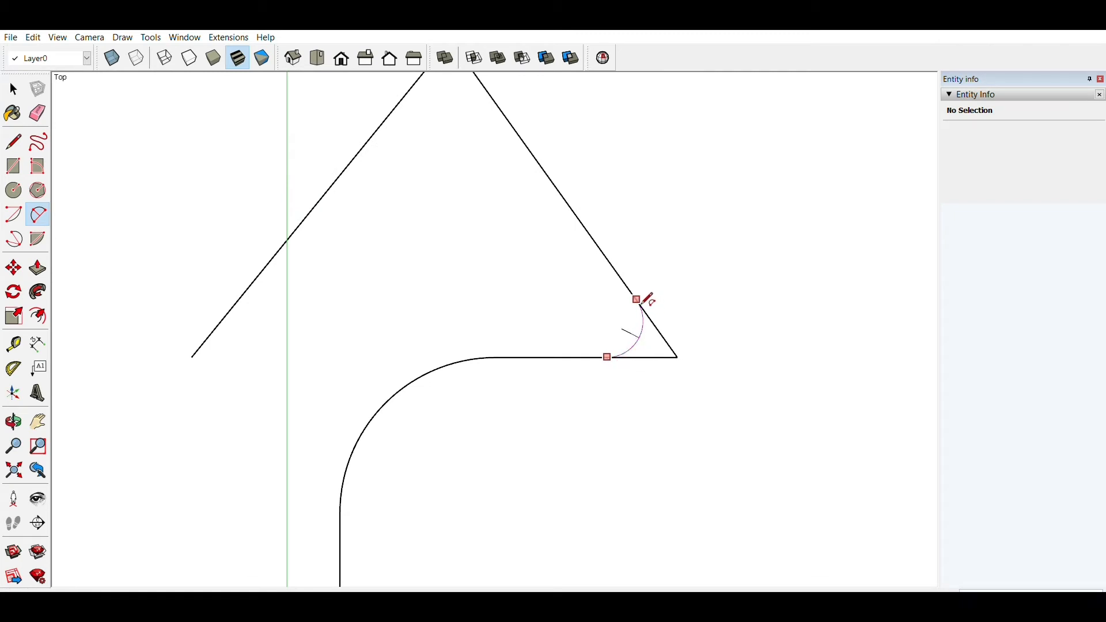
{"action": "left_click", "coordinate": [638, 299]}
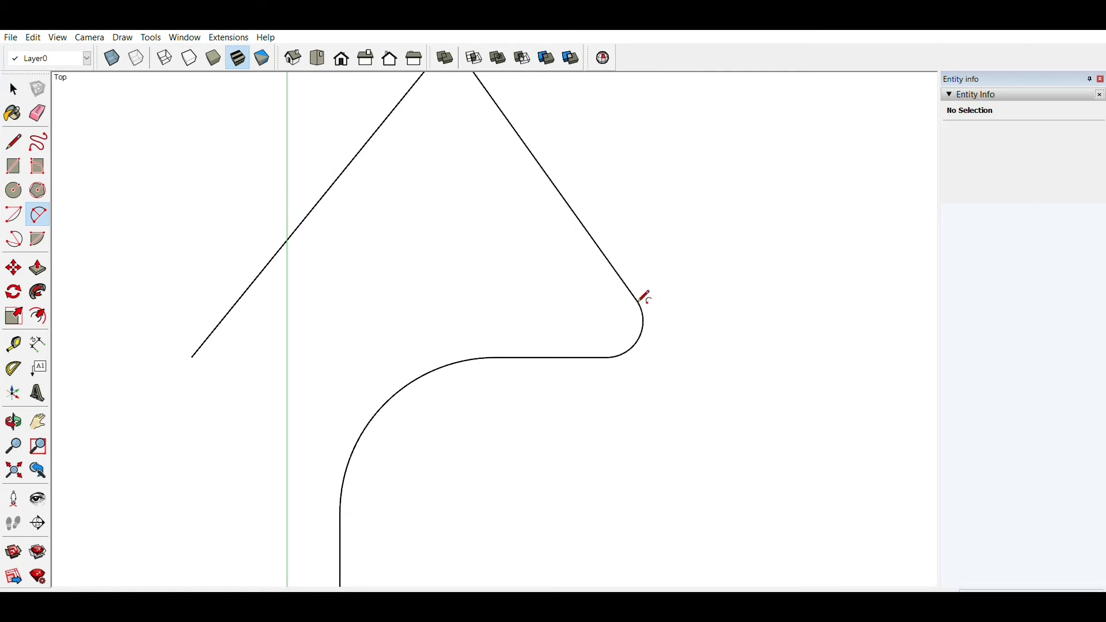
{"action": "middle_click_drag", "start_coordinate": [517, 241], "coordinate": [605, 371], "text": "shift"}
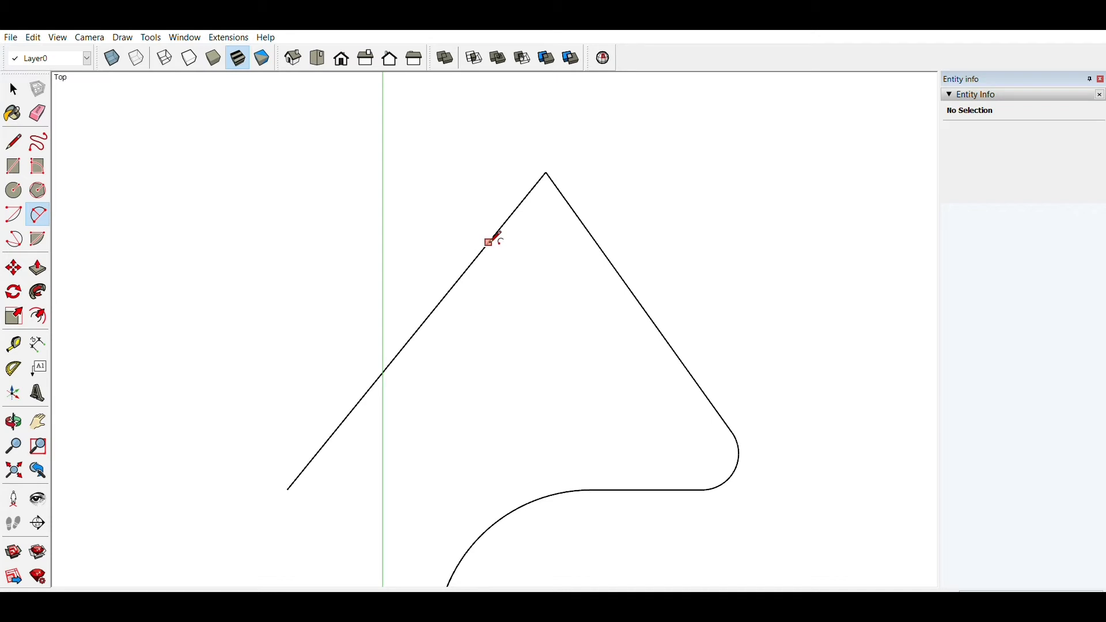
Step: Fillet the triangle's top apex into a small tangent arc between its two edges
{"action": "left_click", "coordinate": [495, 239]}
{"action": "left_click", "coordinate": [599, 241]}
{"action": "scroll", "coordinate": [599, 240], "scroll_direction": "up", "scroll_amount": 2}
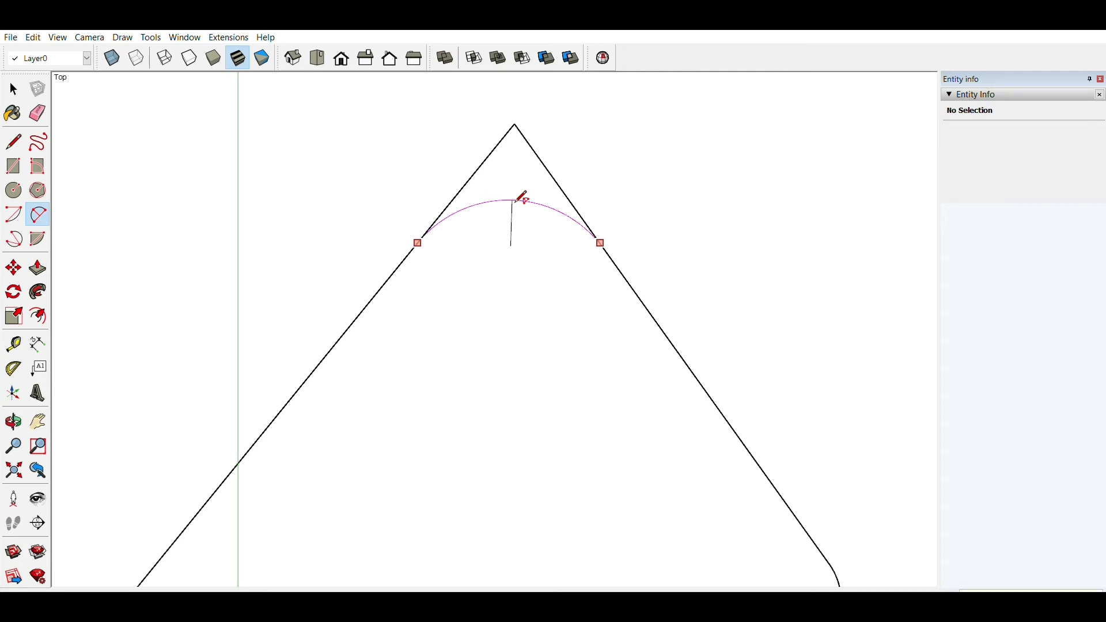
{"action": "double_click", "coordinate": [523, 200]}
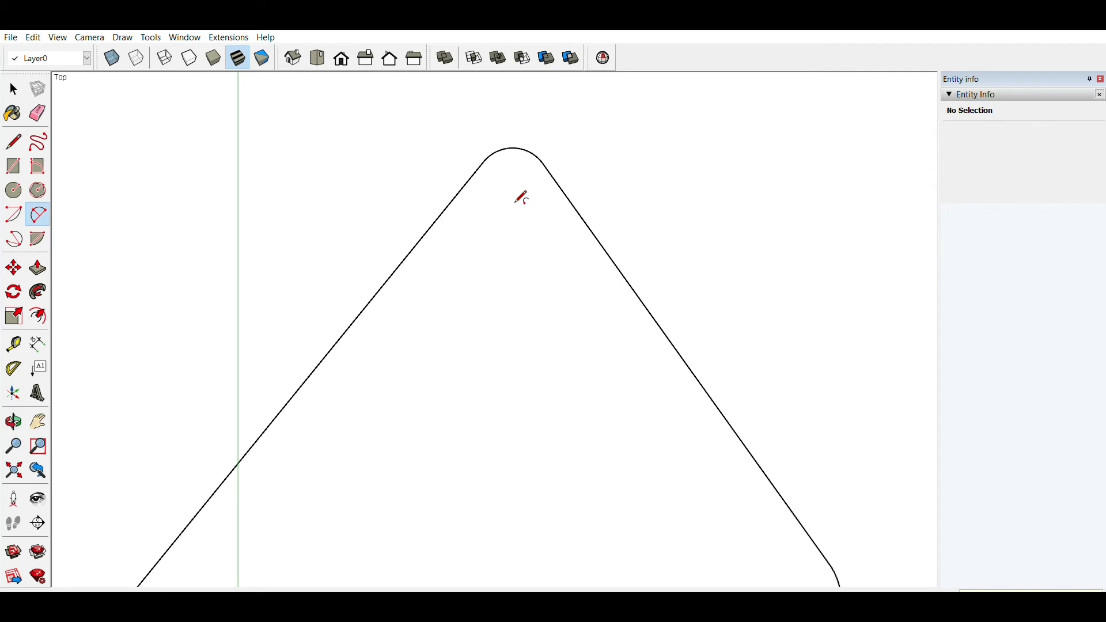
{"action": "key", "text": "b"}
{"action": "left_click", "coordinate": [542, 163]}
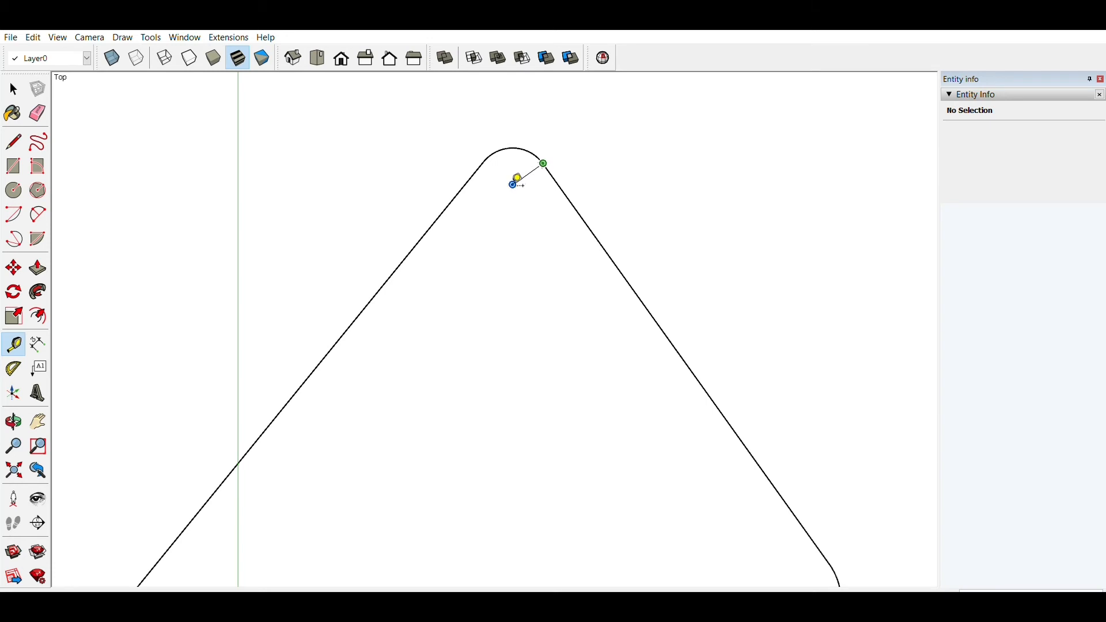
{"action": "left_click", "coordinate": [513, 185]}
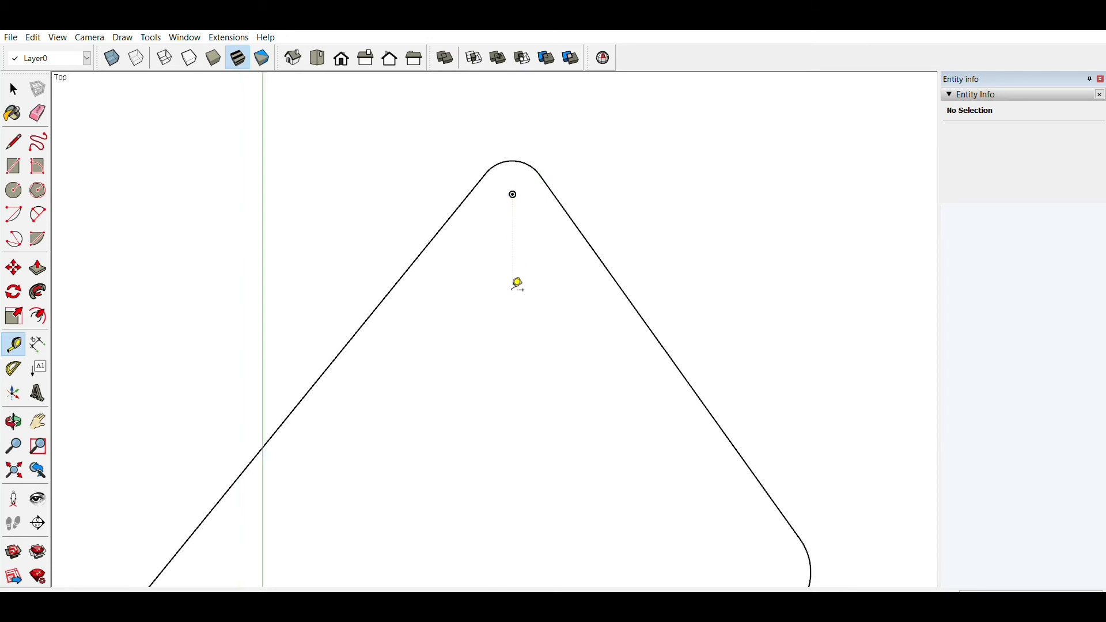
{"action": "scroll", "coordinate": [513, 232], "scroll_direction": "down", "scroll_amount": 3}
{"action": "middle_click_drag", "start_coordinate": [492, 343], "coordinate": [493, 250], "text": "shift"}
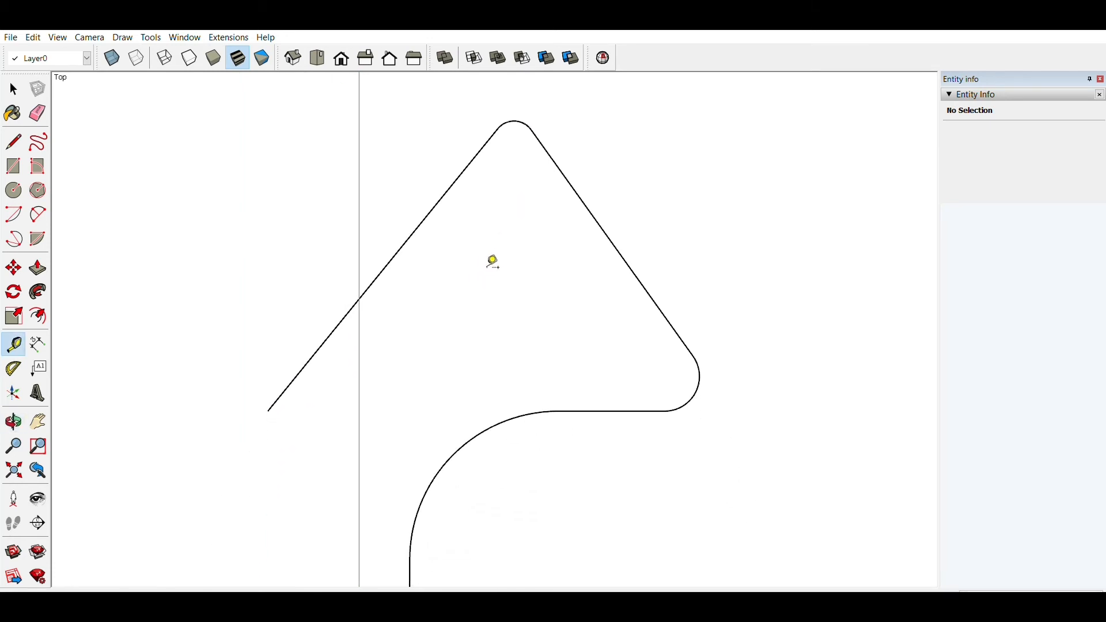
{"action": "key", "text": "l"}
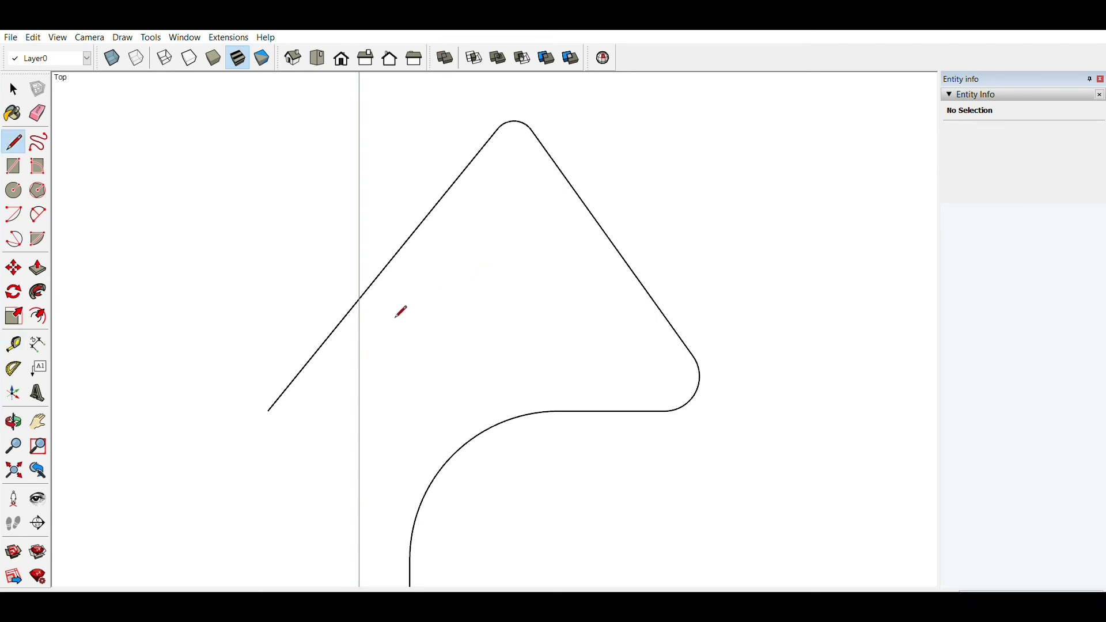
{"action": "middle_click_drag", "start_coordinate": [293, 401], "coordinate": [512, 390], "text": "shift"}
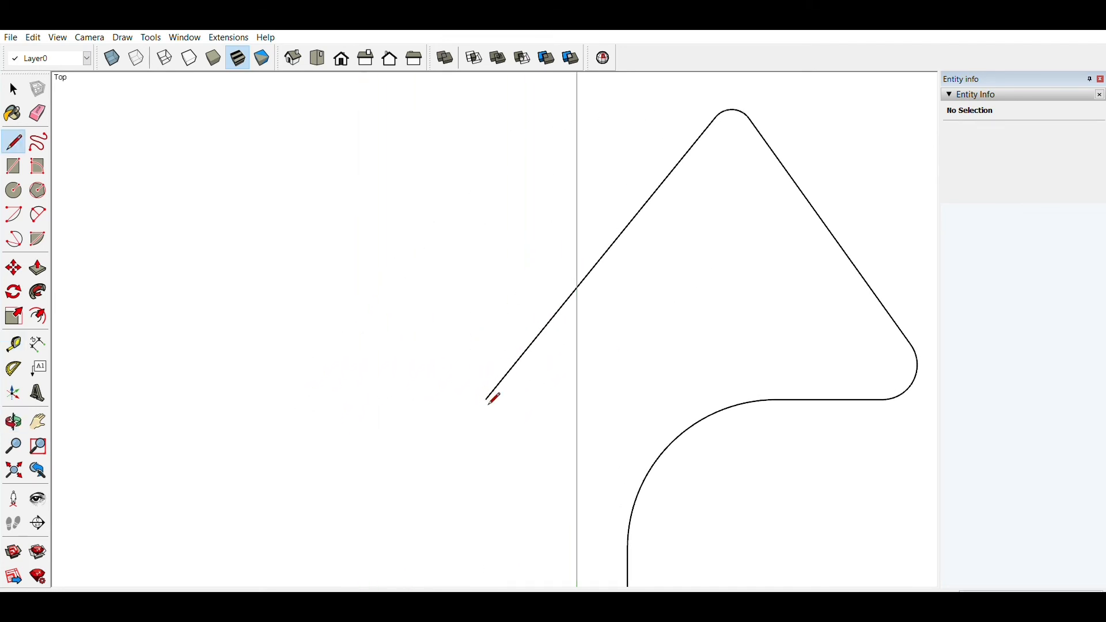
Step: Draw a line from the loose end up to the left, forming a V with the existing edge
{"action": "left_click", "coordinate": [485, 397]}
{"action": "left_click", "coordinate": [366, 162]}
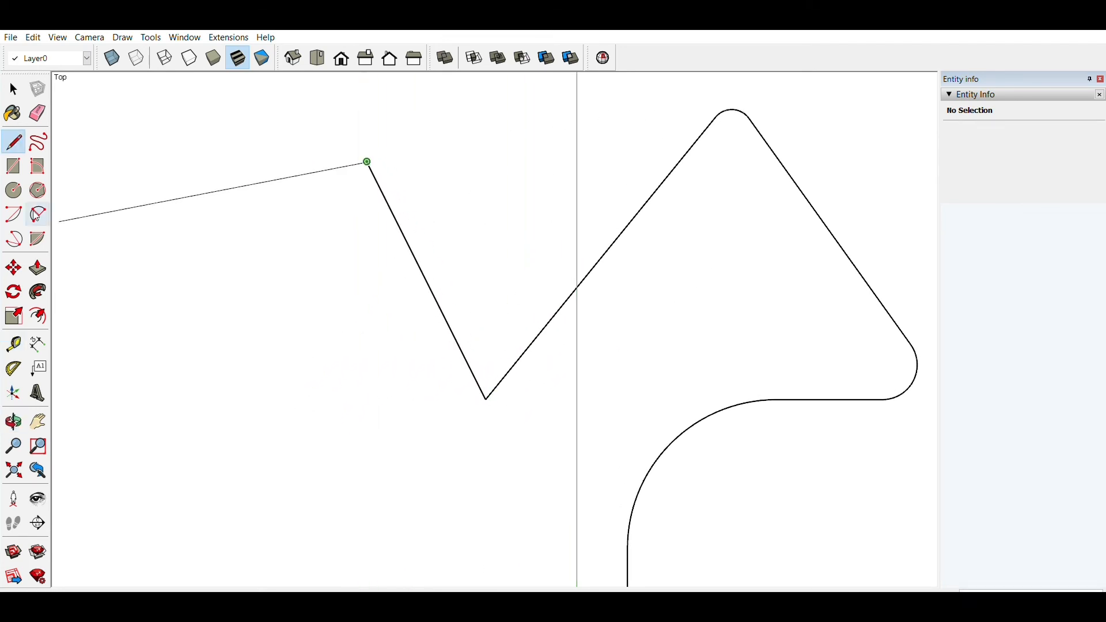
{"action": "left_click", "coordinate": [38, 214]}
{"action": "scroll", "coordinate": [460, 309], "scroll_direction": "up", "scroll_amount": 2}
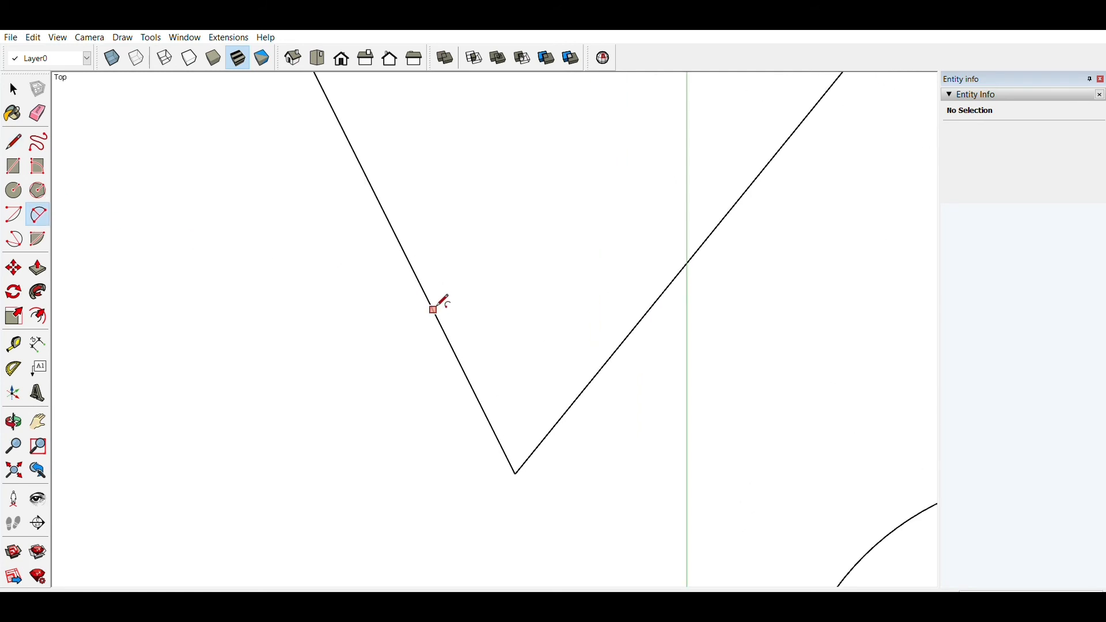
Step: Fillet the V corner into a wide 24-segment arc and frame the whole drawing
{"action": "left_click", "coordinate": [426, 293]}
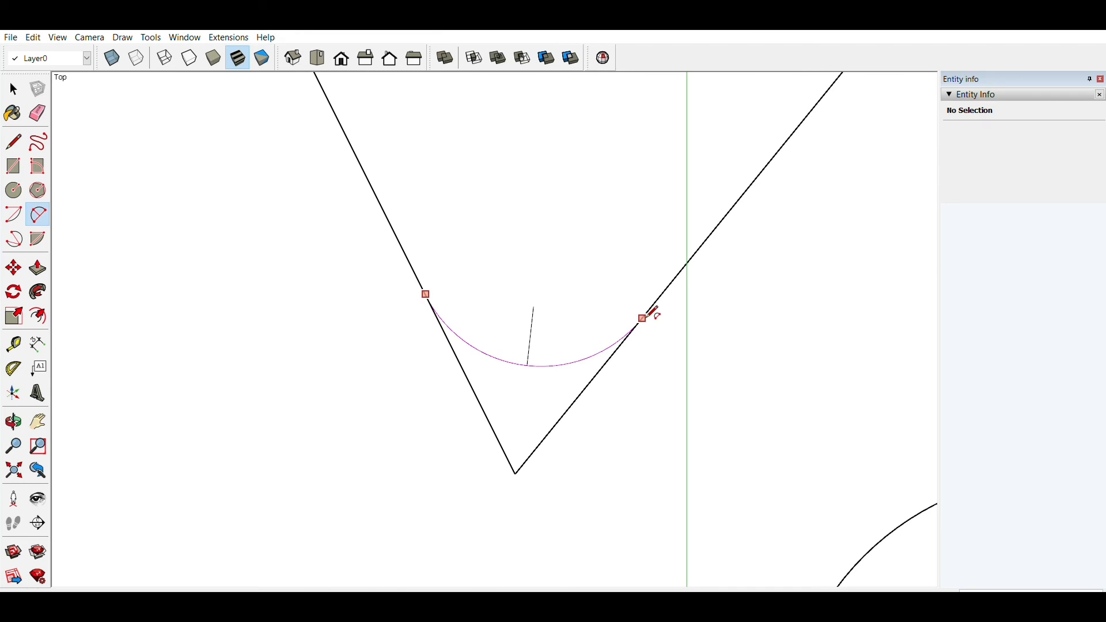
{"action": "type", "text": "5"}
{"action": "type", "text": "24"}
{"action": "double_click", "coordinate": [654, 315]}
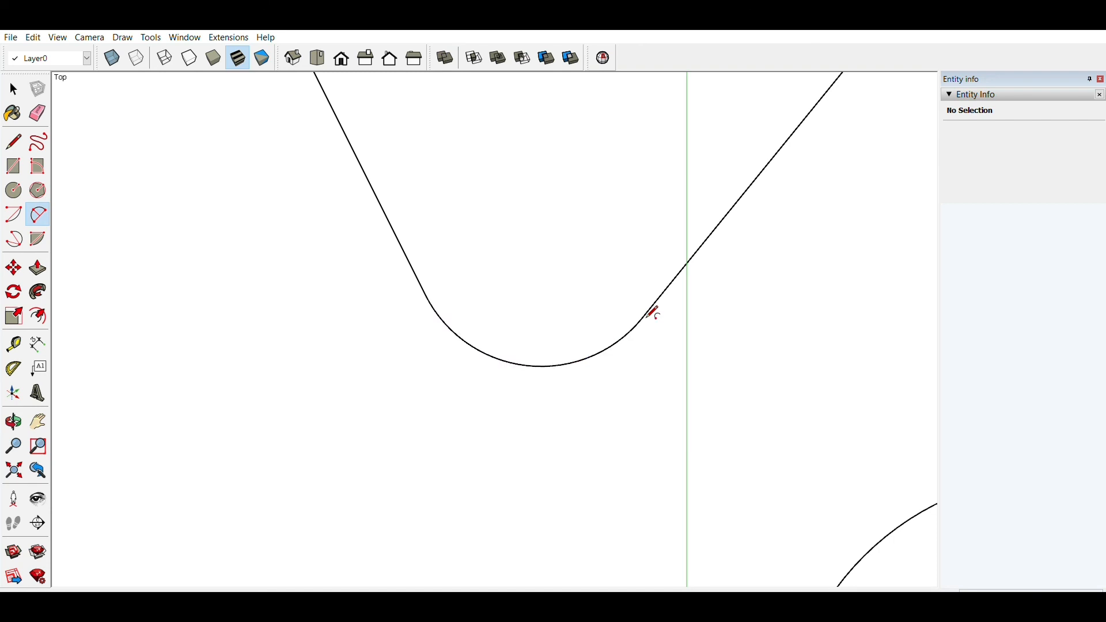
{"action": "scroll", "coordinate": [654, 315], "scroll_direction": "down", "scroll_amount": 5}
{"action": "key", "text": "h"}
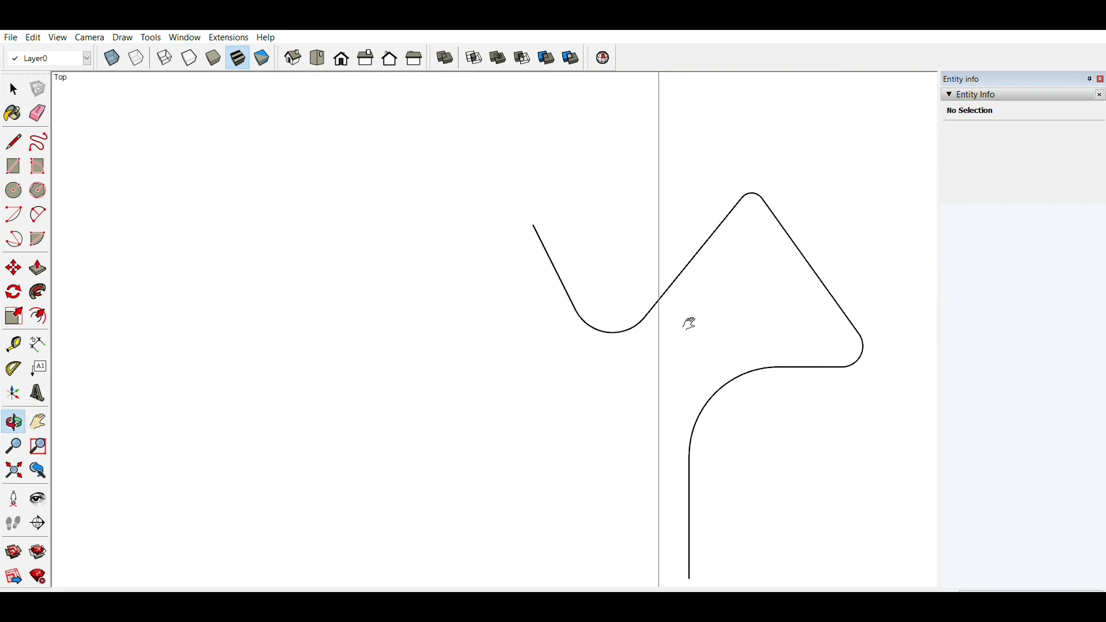
{"action": "mouse_move", "coordinate": [688, 322]}
{"action": "left_mouse_down"}
{"action": "mouse_move", "coordinate": [552, 259]}
{"action": "mouse_move", "coordinate": [512, 275]}
{"action": "left_mouse_up"}
{"action": "key", "text": "a"}
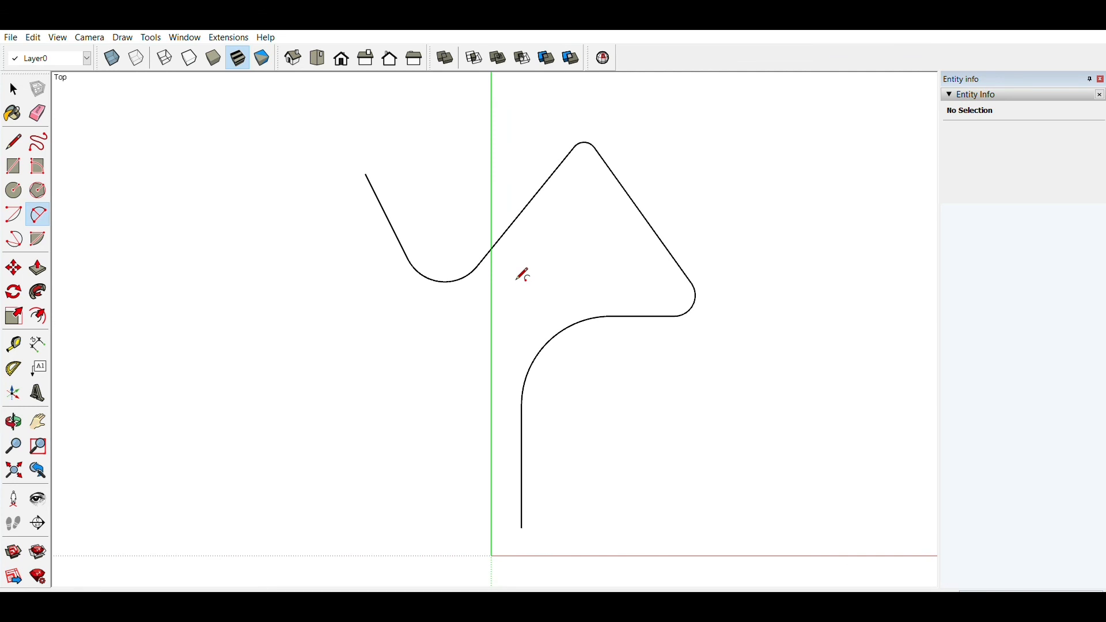